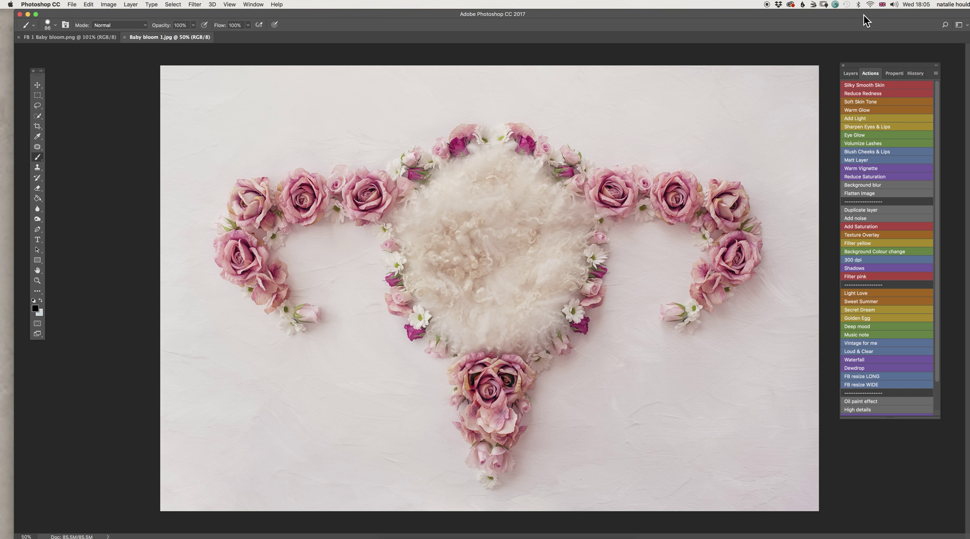
View the reference picture uterus.jpg from the desktop beside the floral image and close it.
left_click_drag(871, 13, 802, 13)
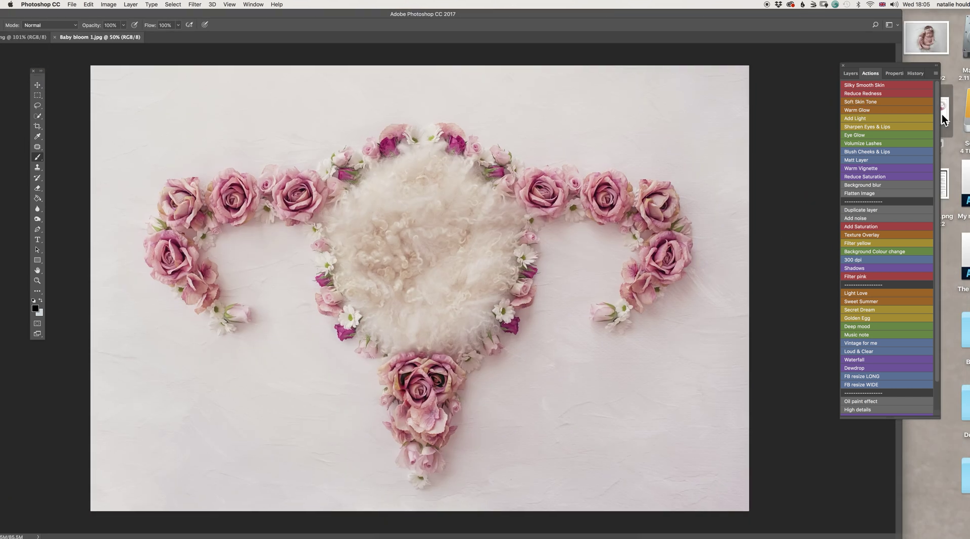
double_click(944, 113)
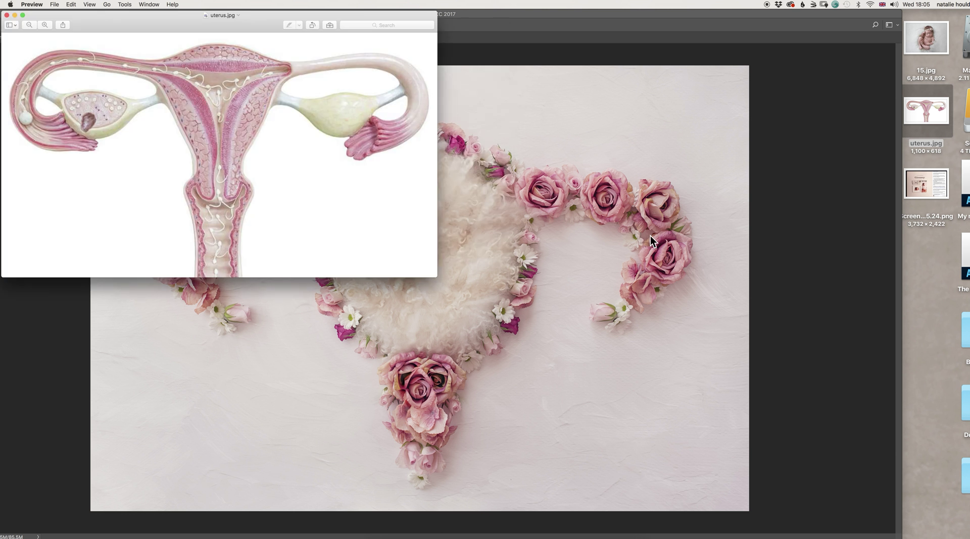
left_click_drag(257, 22, 787, 59)
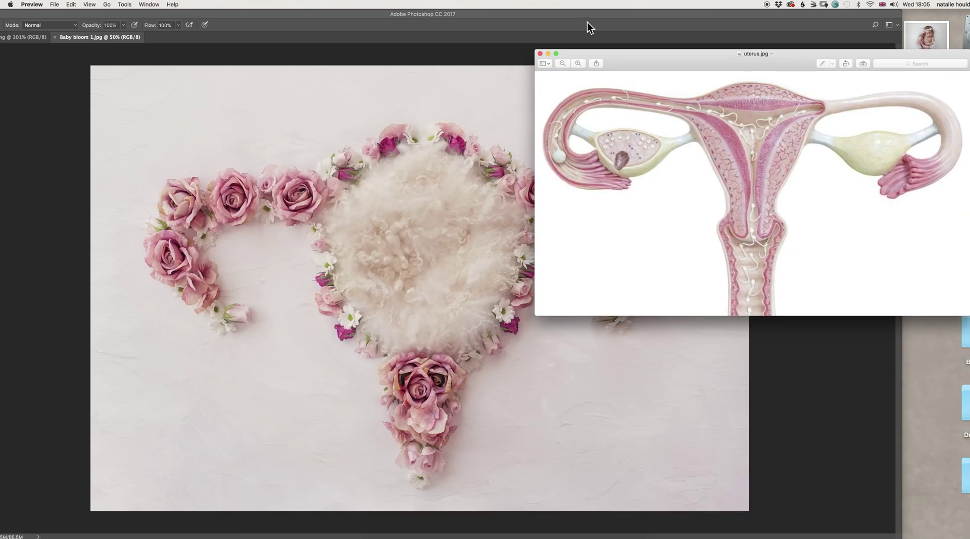
left_click(540, 53)
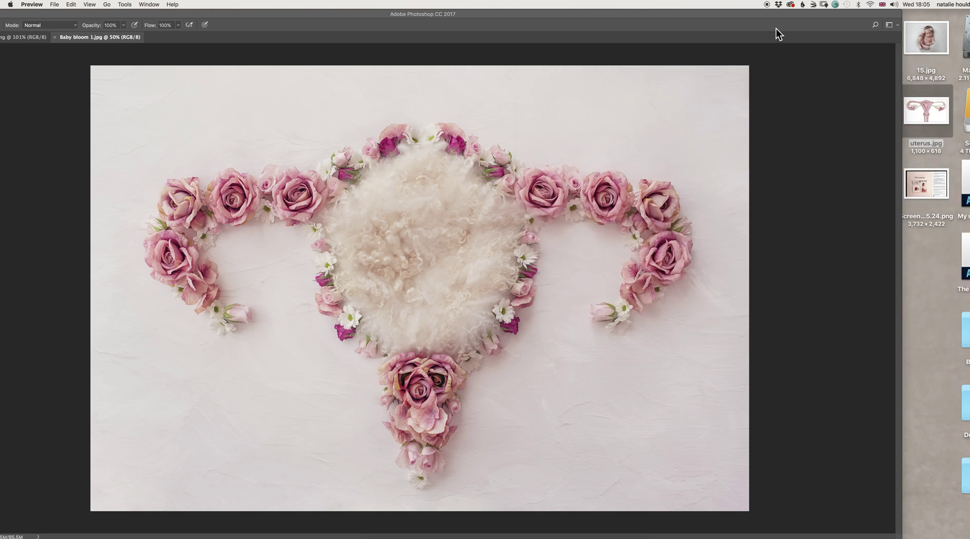
Place the baby photo 15.jpg from the desktop into the Baby bloom 1.jpg document as a new layer.
left_click(928, 41)
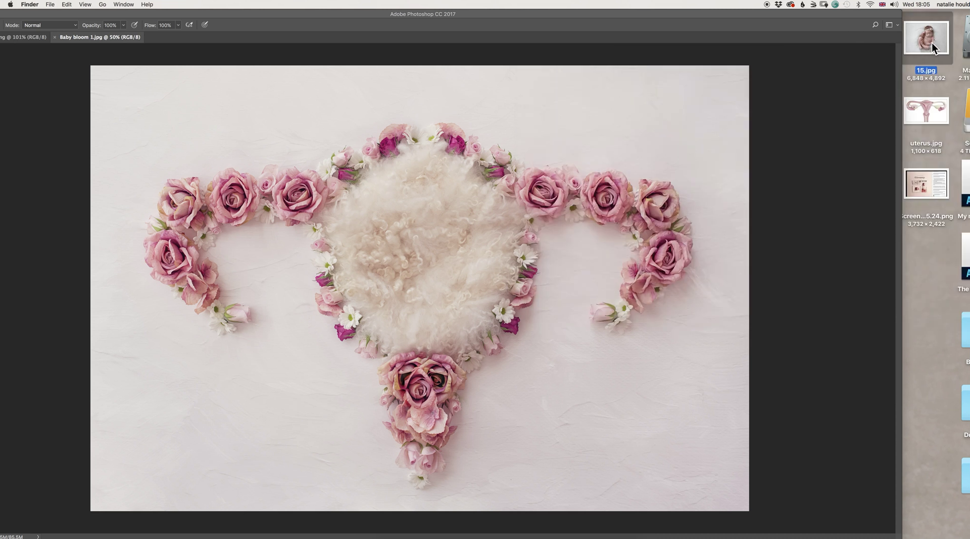
left_click_drag(932, 40, 361, 254)
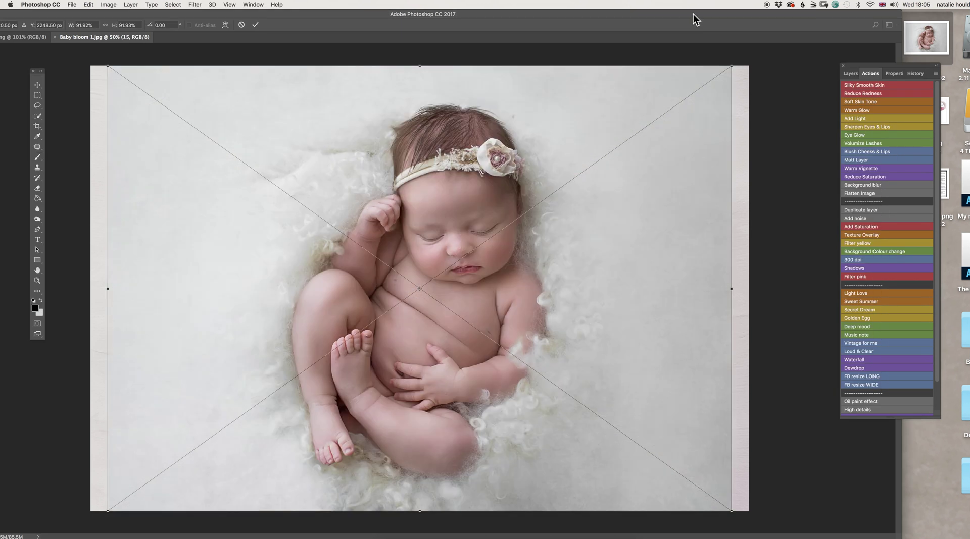
mouse_move(693, 14)
left_mouse_down()
mouse_move(803, 12)
mouse_move(706, 10)
left_mouse_up()
left_click(334, 25)
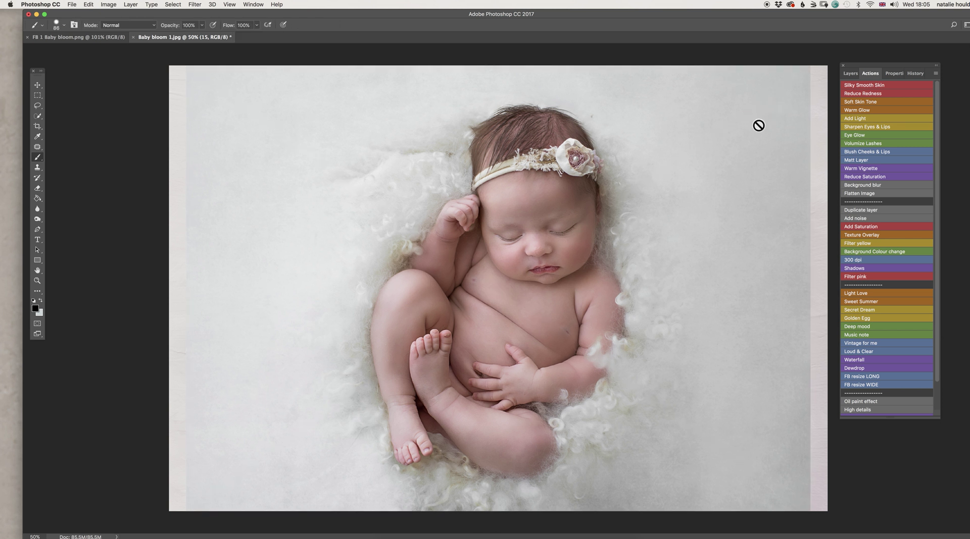
Scale the baby photo layer to about 49% and move it over the fluffy nest at the centre of the flowers.
left_click(38, 86)
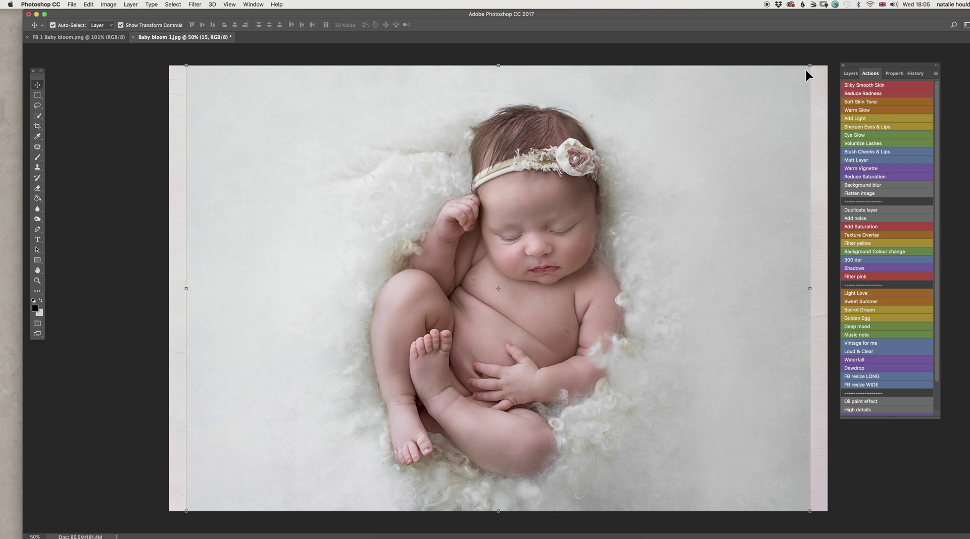
left_click_drag(809, 67, 566, 342)
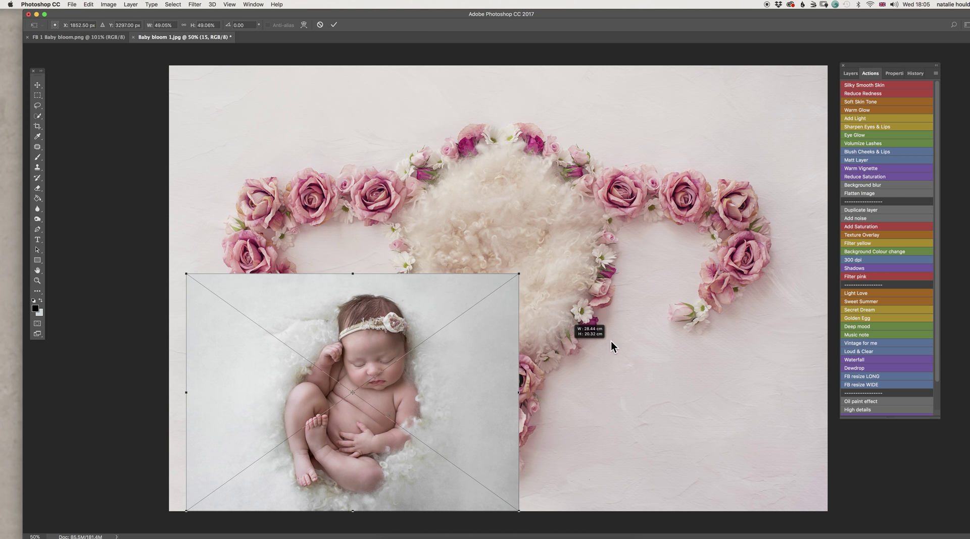
left_click_drag(457, 370, 565, 250)
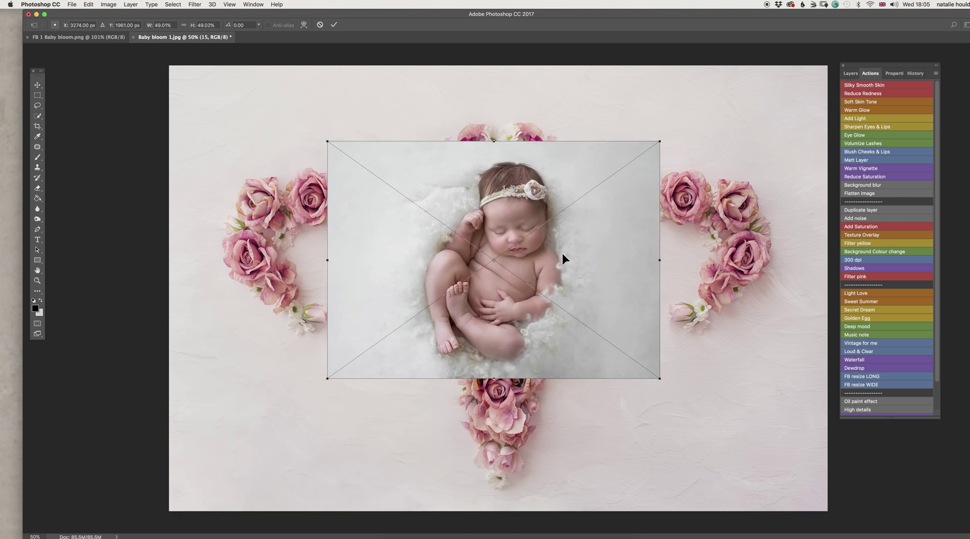
left_click(334, 25)
Lower layer 15's opacity to 63%, scale it to about 44% and align the baby inside the fluffy nest.
left_click(853, 74)
left_click(941, 96)
left_click_drag(940, 107, 926, 119)
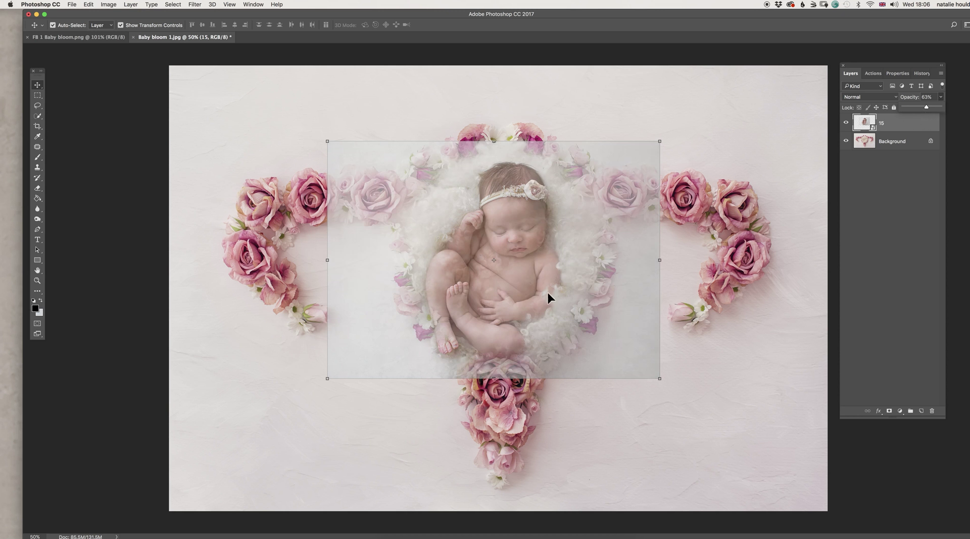
left_click_drag(325, 379, 358, 356)
left_click_drag(512, 293, 510, 301)
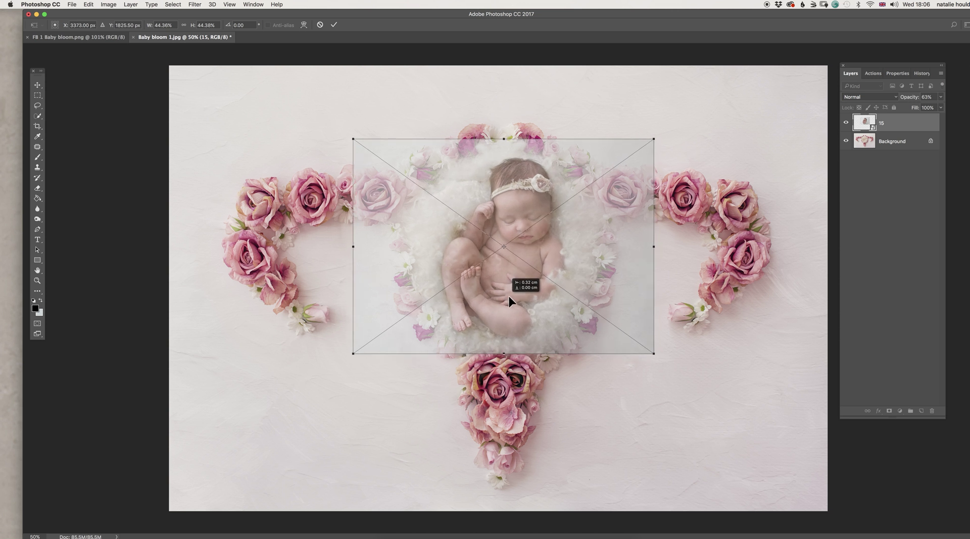
left_click(333, 25)
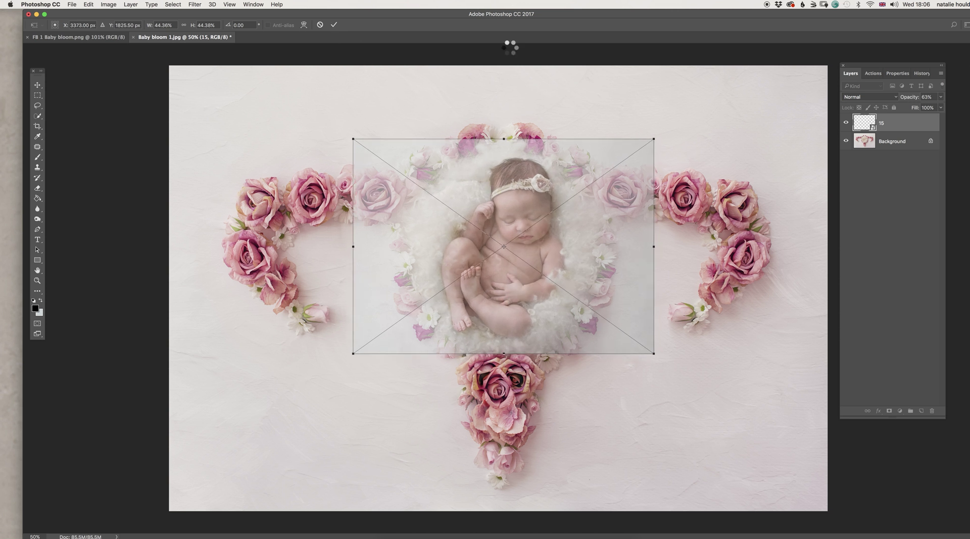
Restore layer 15 to 100% opacity and add a layer mask to it.
left_click(941, 97)
left_click_drag(920, 107, 949, 116)
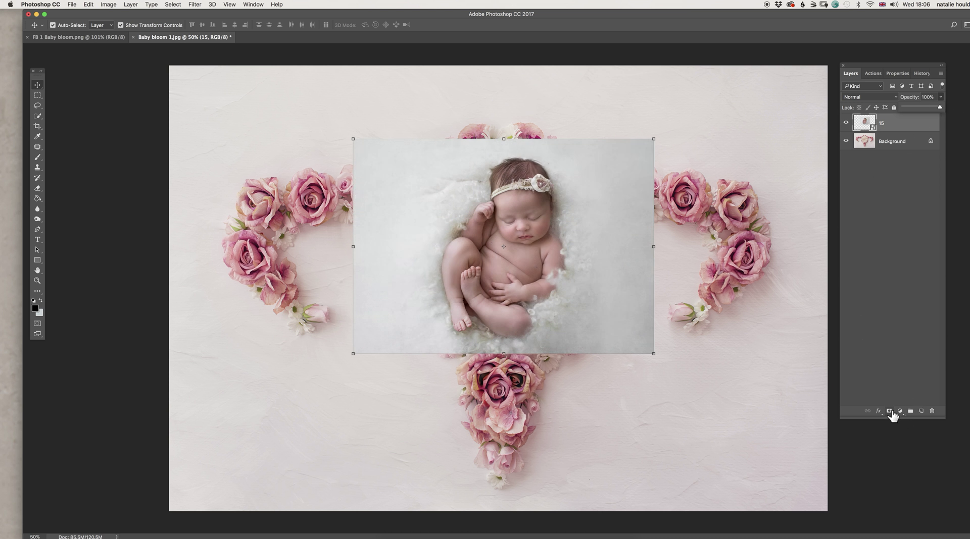
left_click(898, 351)
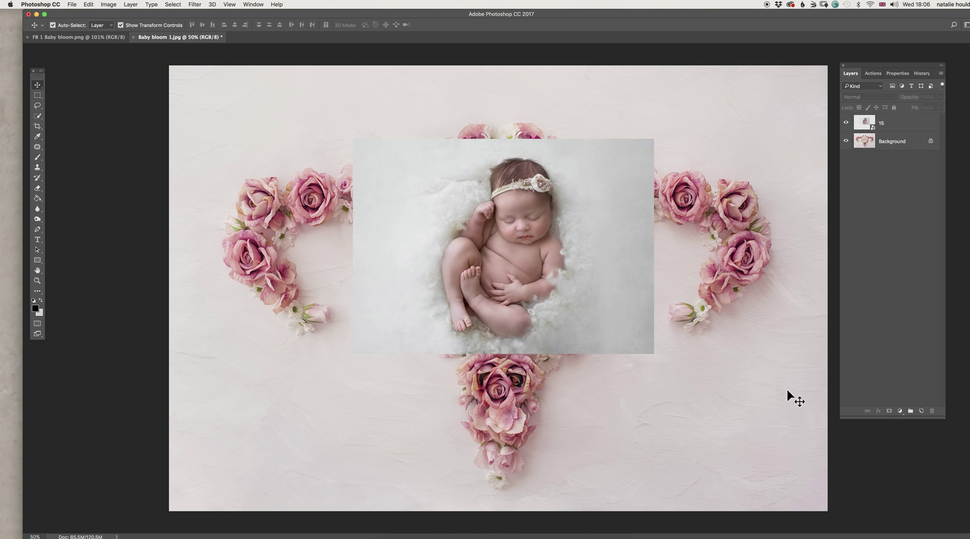
left_click(919, 129)
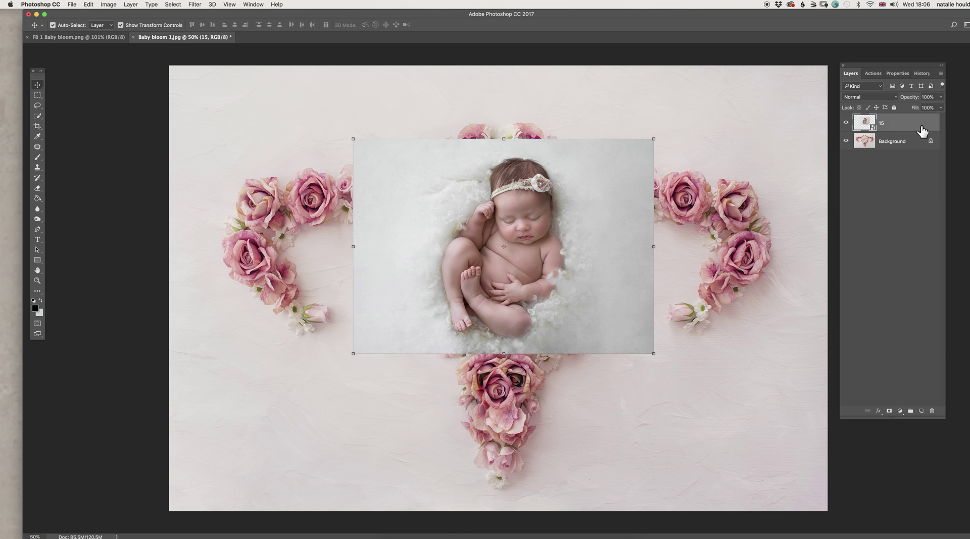
left_click(889, 412)
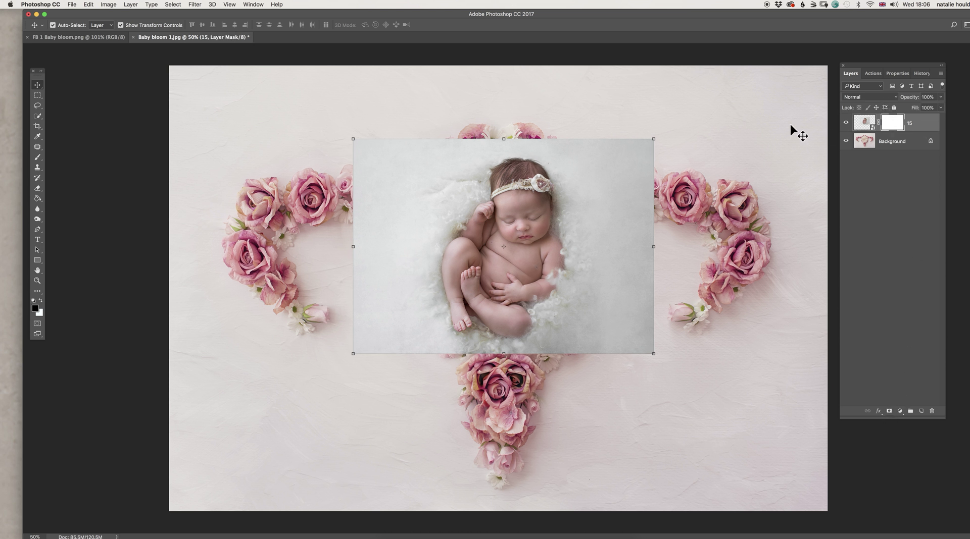
Paint black on layer 15's mask with a soft 327 px brush to hide the backdrop around the baby, and compare with the layer hidden.
left_click(37, 158)
right_click(241, 132, "shift")
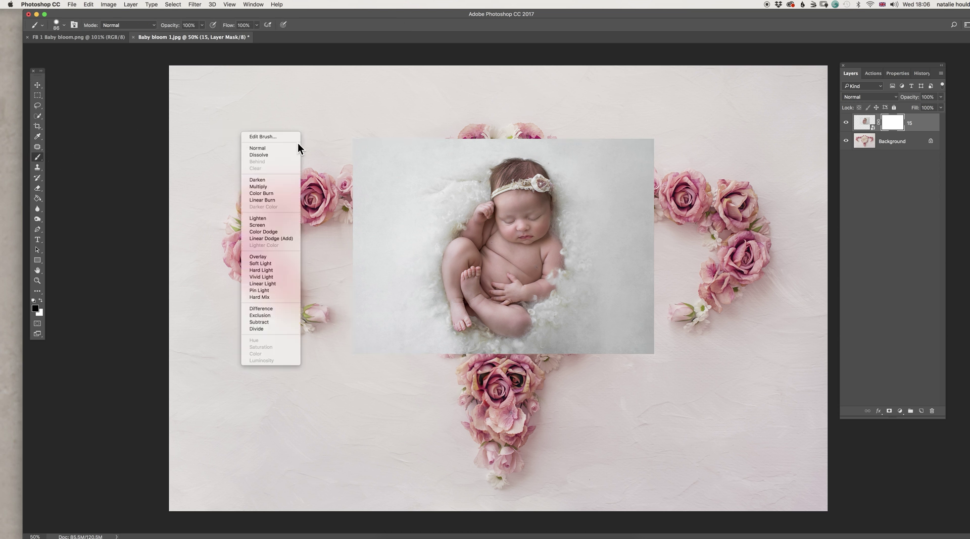
right_click(398, 125, "shift")
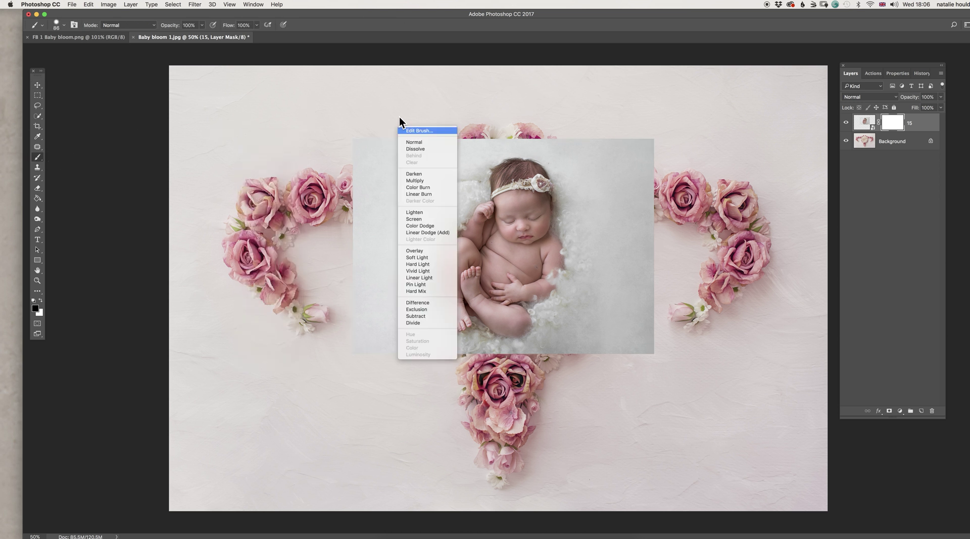
right_click(325, 116)
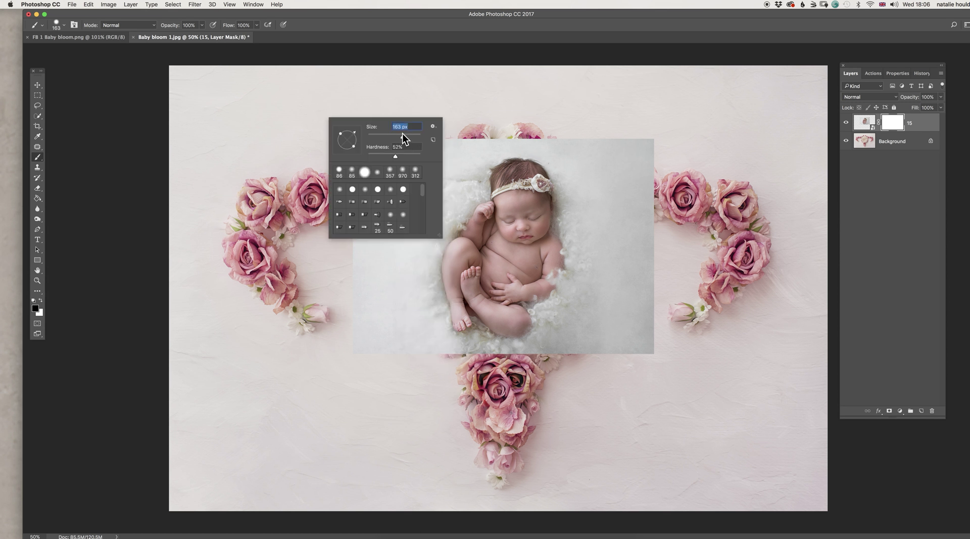
mouse_move(395, 153)
left_mouse_down()
mouse_move(377, 156)
mouse_move(411, 137)
left_mouse_up()
left_click(637, 138)
mouse_move(653, 143)
left_mouse_down()
mouse_move(657, 167)
mouse_move(630, 129)
mouse_move(660, 208)
mouse_move(598, 133)
mouse_move(655, 262)
mouse_move(622, 193)
mouse_move(572, 134)
mouse_move(610, 247)
mouse_move(602, 336)
left_mouse_up()
mouse_move(621, 217)
left_mouse_down()
mouse_move(616, 180)
mouse_move(588, 324)
mouse_move(602, 277)
mouse_move(582, 333)
mouse_move(552, 354)
mouse_move(549, 347)
mouse_move(635, 359)
mouse_move(664, 285)
mouse_move(677, 352)
mouse_move(515, 368)
mouse_move(545, 358)
mouse_move(444, 361)
mouse_move(410, 310)
mouse_move(413, 240)
mouse_move(406, 270)
mouse_move(419, 336)
mouse_move(399, 312)
mouse_move(388, 257)
mouse_move(414, 362)
mouse_move(391, 373)
mouse_move(364, 342)
mouse_move(375, 318)
mouse_move(351, 238)
mouse_move(371, 238)
mouse_move(368, 212)
mouse_move(369, 251)
mouse_move(340, 161)
mouse_move(343, 199)
mouse_move(373, 226)
mouse_move(414, 123)
mouse_move(404, 226)
mouse_move(452, 118)
mouse_move(451, 143)
mouse_move(481, 146)
mouse_move(419, 234)
mouse_move(418, 196)
mouse_move(442, 153)
mouse_move(485, 115)
mouse_move(483, 140)
mouse_move(553, 135)
mouse_move(584, 156)
mouse_move(535, 139)
mouse_move(580, 162)
mouse_move(566, 161)
mouse_move(577, 163)
mouse_move(597, 198)
mouse_move(588, 311)
mouse_move(586, 202)
mouse_move(556, 126)
mouse_move(505, 131)
left_mouse_up()
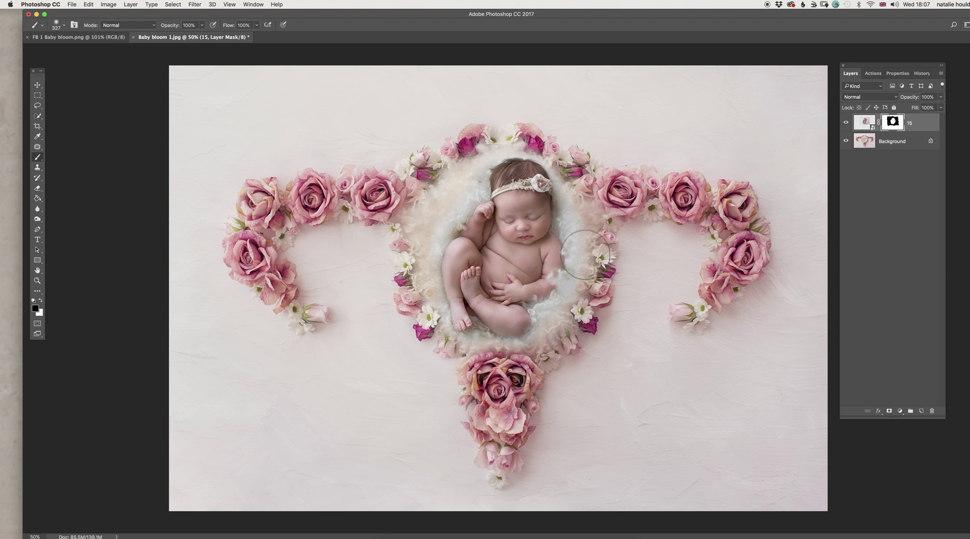
left_click(846, 124)
left_click(846, 124)
left_click(846, 125)
left_click(846, 124)
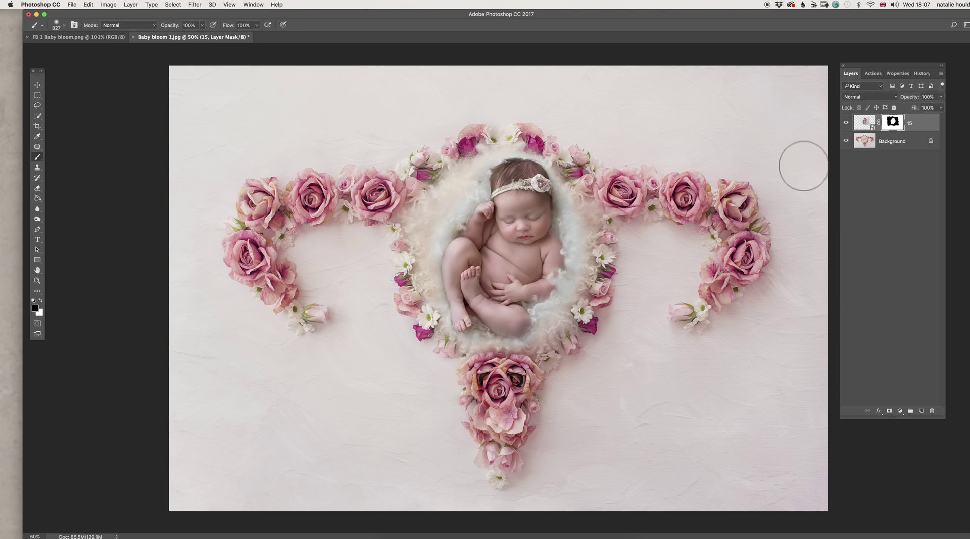
Add a Photo Filter adjustment with Warming Filter (85) at 25% density, clip it to layer 15 and compare with and without it.
left_click(865, 124)
left_click(873, 75)
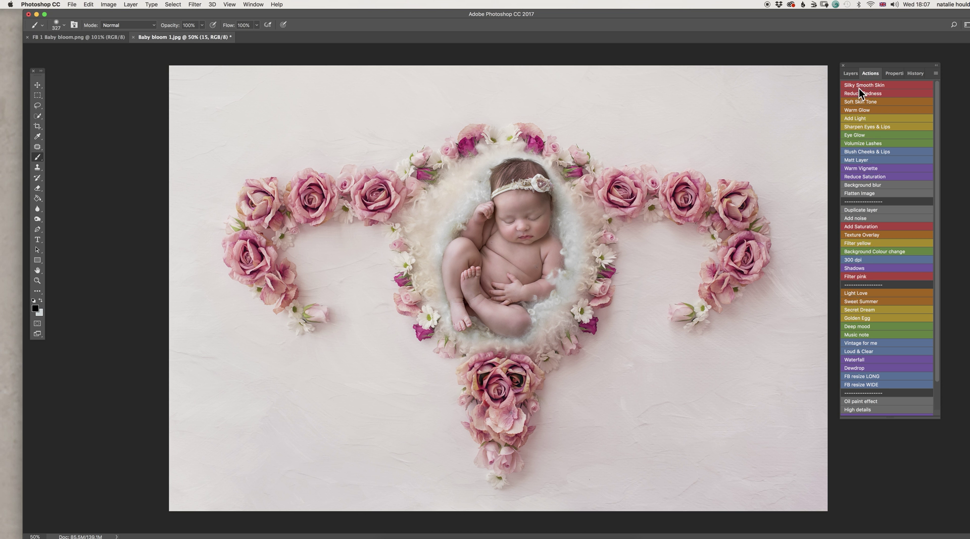
left_click(850, 73)
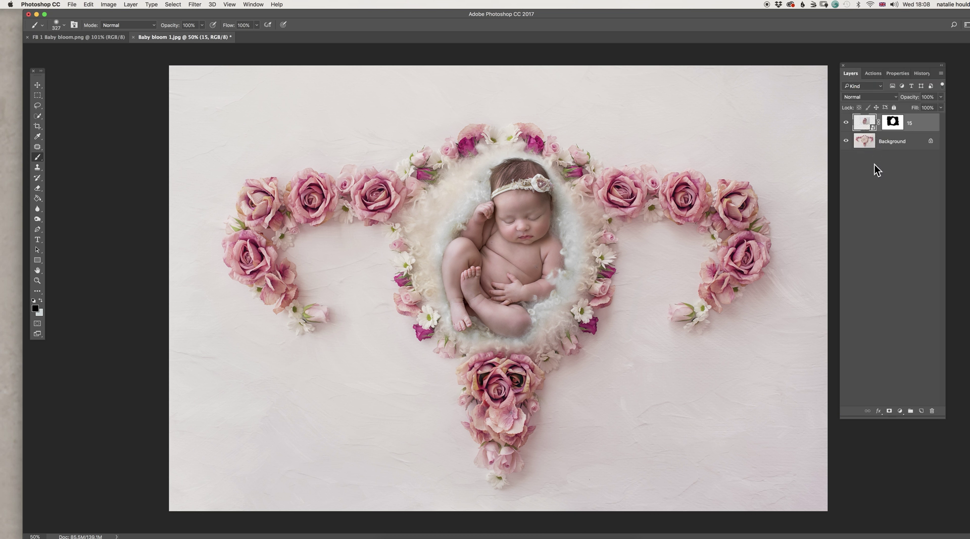
left_click(898, 412)
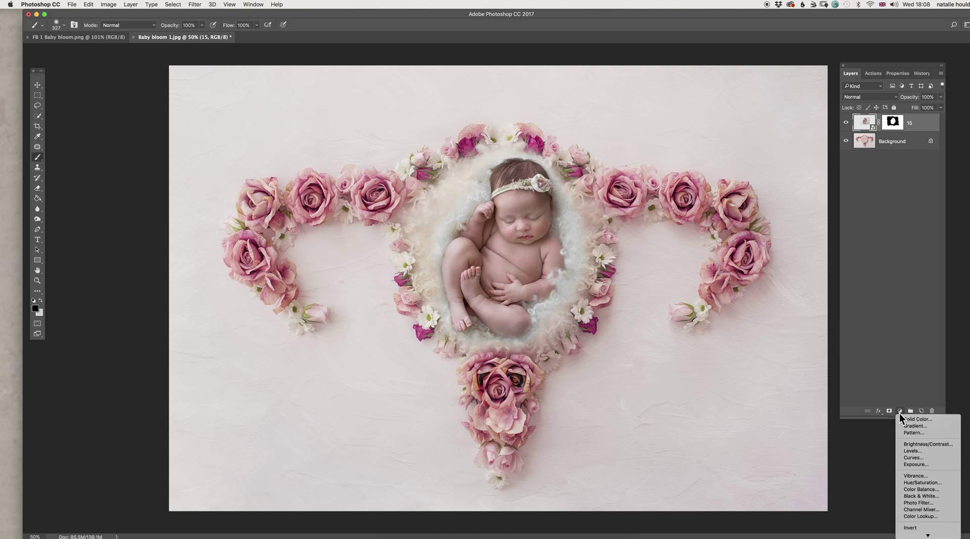
left_click(926, 504)
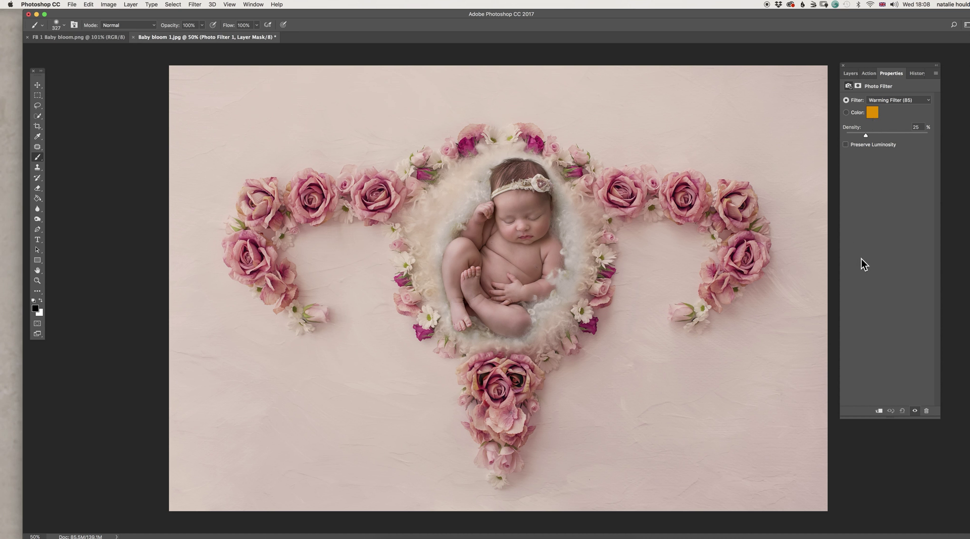
left_click(879, 412)
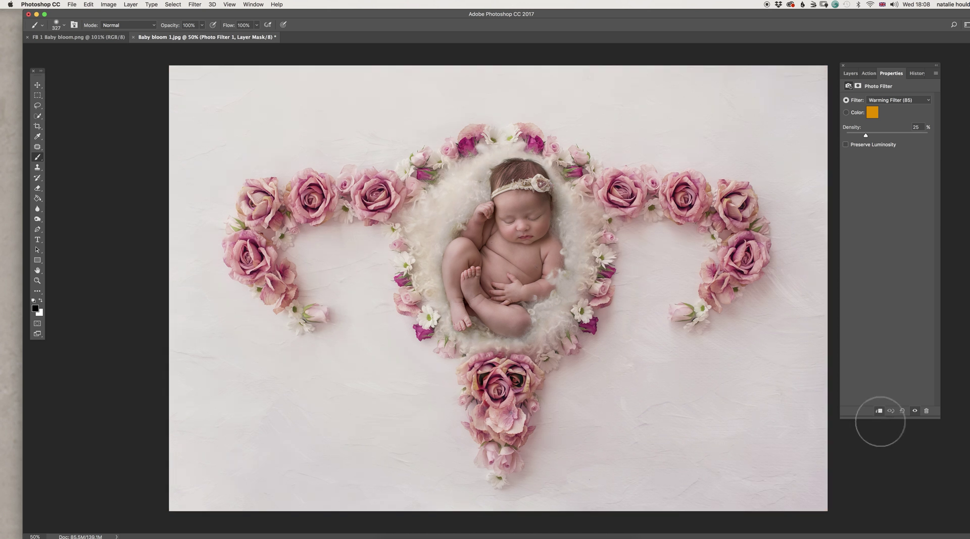
left_click(854, 73)
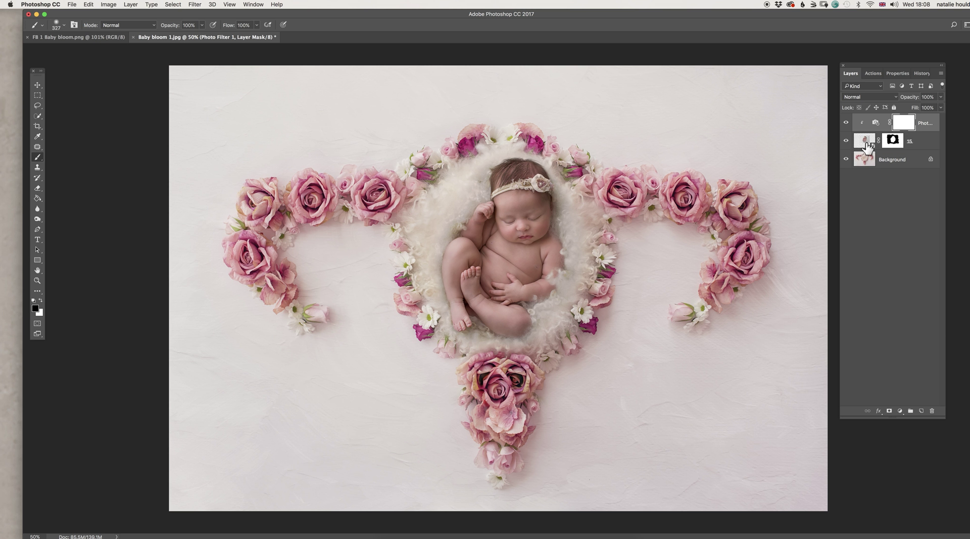
left_click(846, 124)
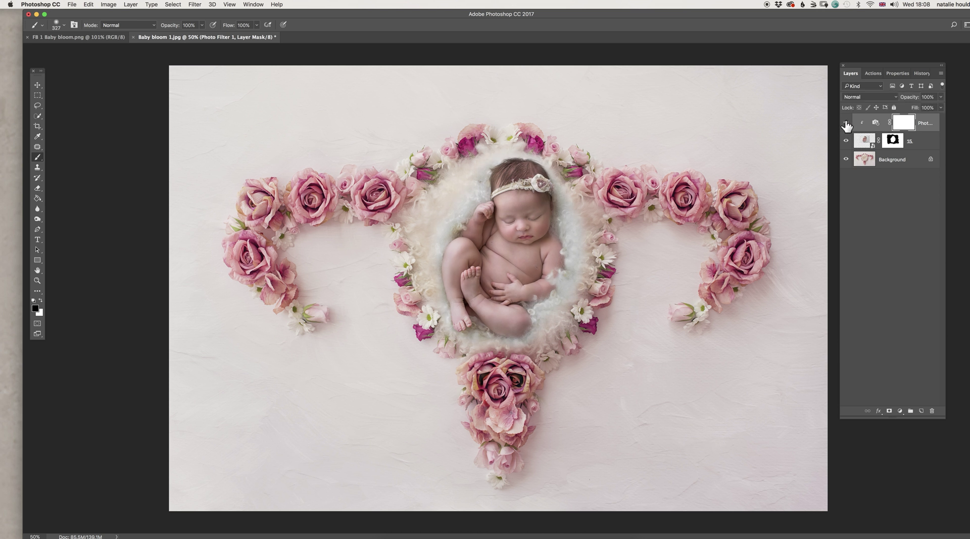
left_click(846, 123)
left_click(846, 124)
left_click(846, 124)
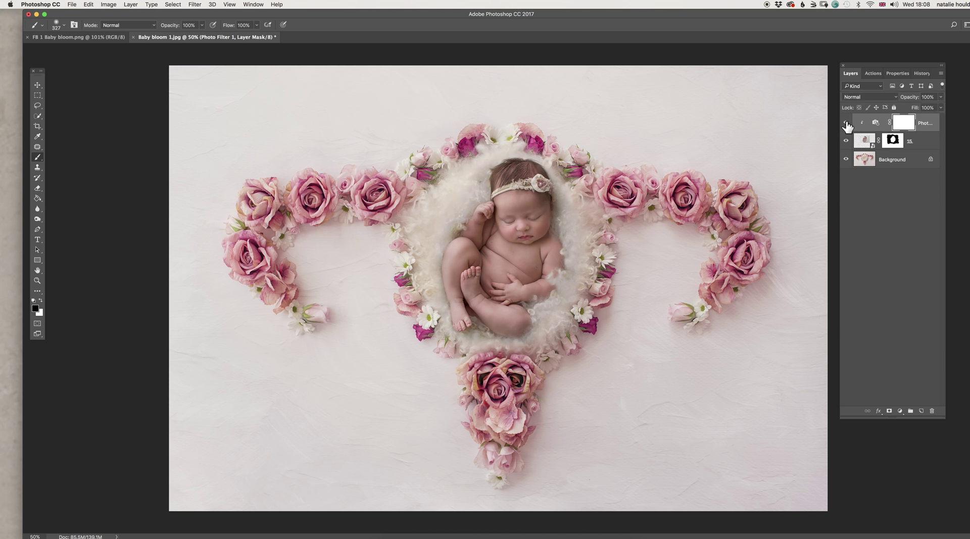
Set the Photo Filter's density to 30% and check the change by toggling the adjustment's visibility.
double_click(875, 123)
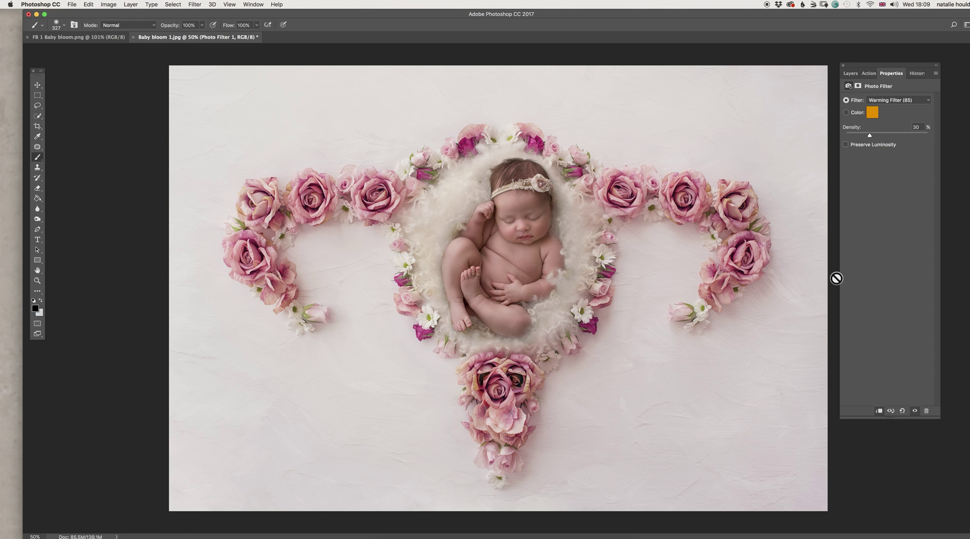
left_click(851, 73)
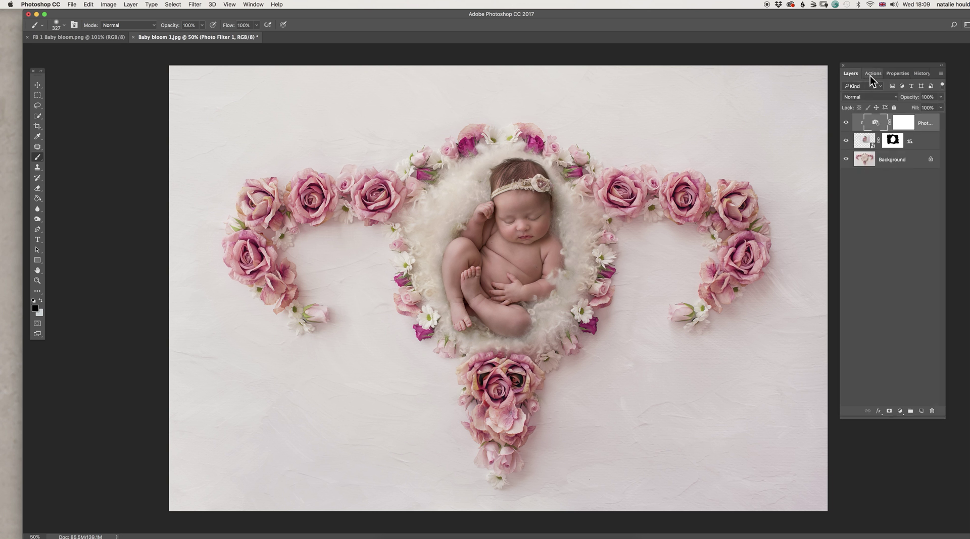
left_click(847, 125)
left_click(847, 125)
Paint black on the Photo Filter's mask over the baby's skin at 36% brush opacity to reduce the warming, and compare the effect.
left_click(904, 125)
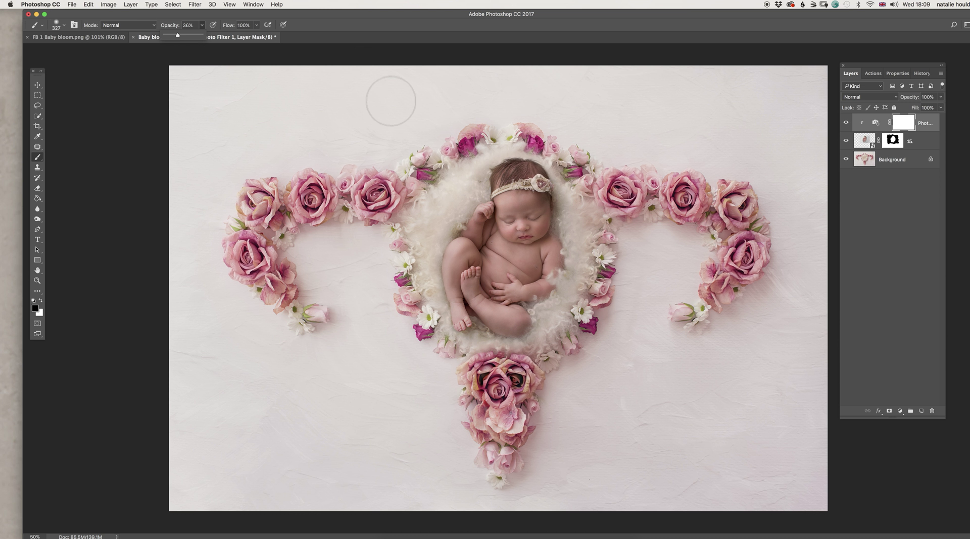
left_click(508, 222)
mouse_move(519, 249)
left_mouse_down()
mouse_move(509, 185)
mouse_move(519, 189)
mouse_move(510, 182)
mouse_move(521, 175)
mouse_move(539, 218)
mouse_move(519, 240)
mouse_move(530, 222)
mouse_move(507, 242)
mouse_move(484, 242)
mouse_move(497, 261)
left_mouse_up()
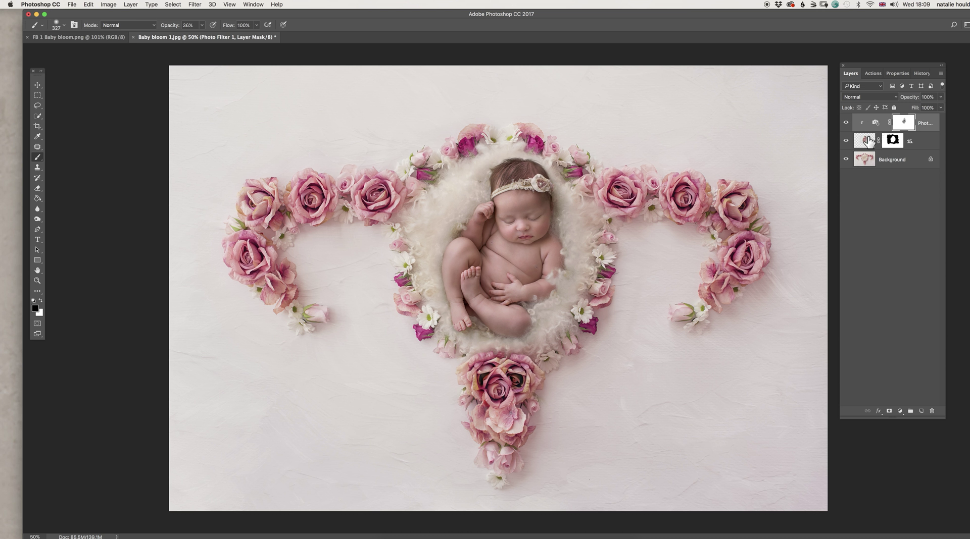
left_click(845, 124)
left_click(845, 124)
left_click(846, 123)
left_click(845, 124)
Select layer 15's mask, switch the brush to white at 100% opacity and touch up the mask around the baby's body.
left_click(893, 142)
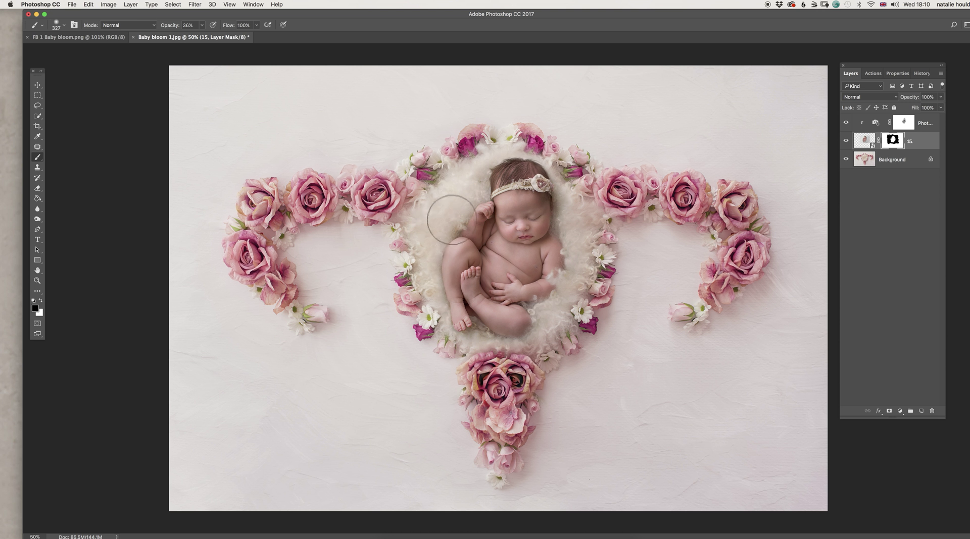
left_click(41, 300)
left_click(40, 301)
mouse_move(539, 321)
left_mouse_down()
mouse_move(506, 341)
mouse_move(456, 337)
mouse_move(466, 340)
mouse_move(445, 323)
mouse_move(437, 283)
mouse_move(424, 272)
mouse_move(431, 257)
mouse_move(422, 227)
mouse_move(457, 218)
mouse_move(469, 189)
left_mouse_up()
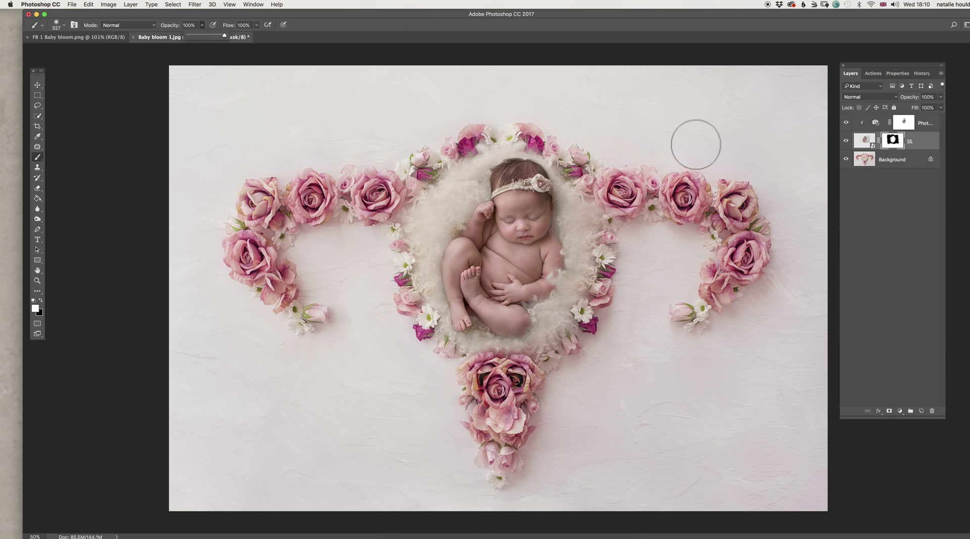
Refine layer 15's mask edges around the baby with a soft 163 px brush in white and black, and compare with the layer hidden.
right_click(697, 144)
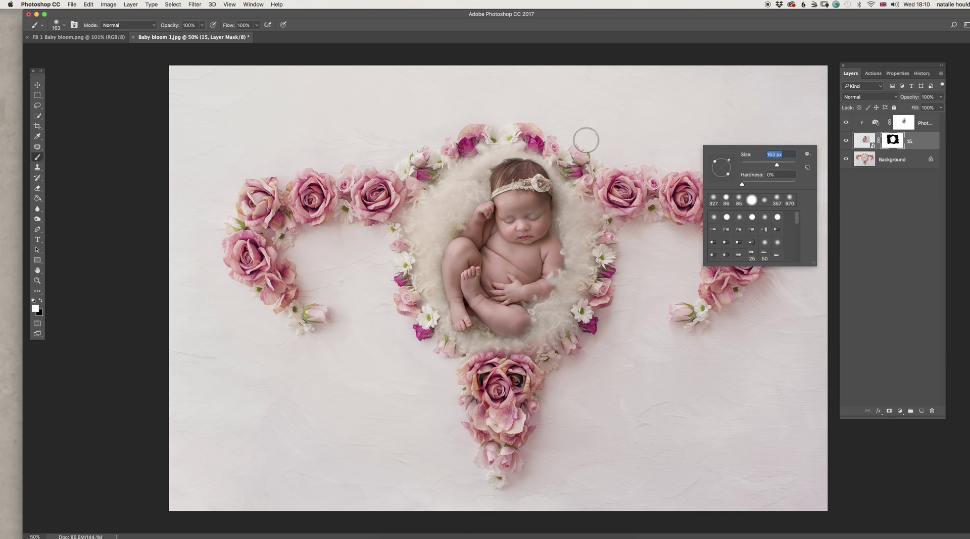
left_click(557, 151)
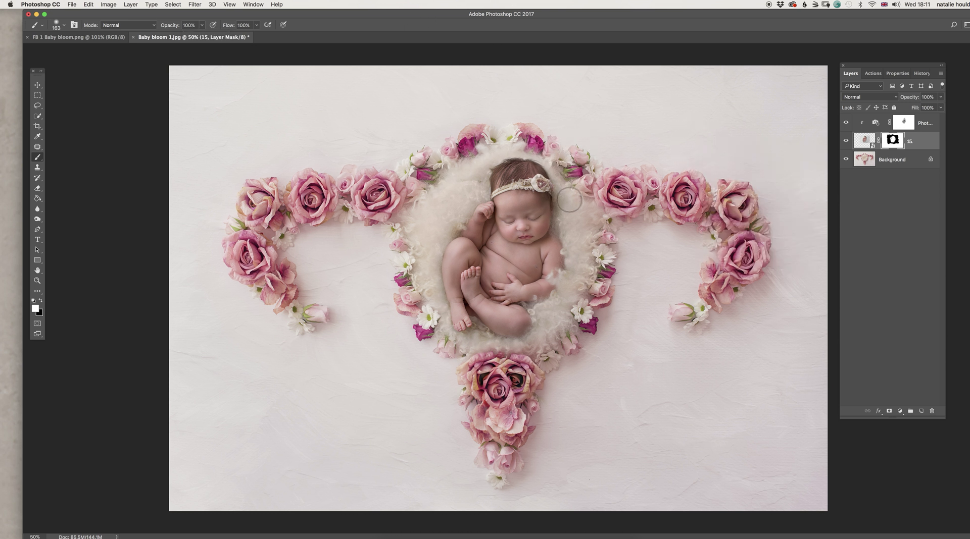
key("space")
key("x")
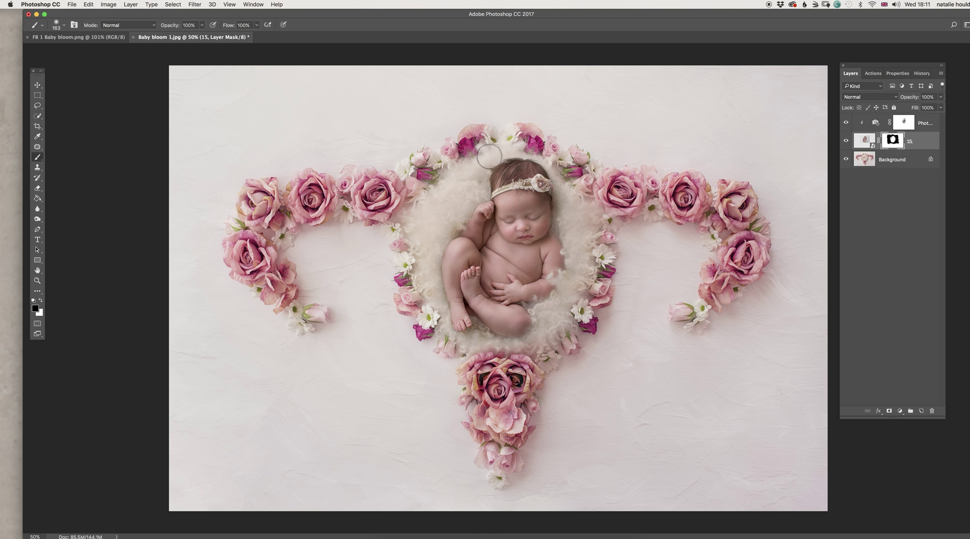
key("x")
left_click(846, 142)
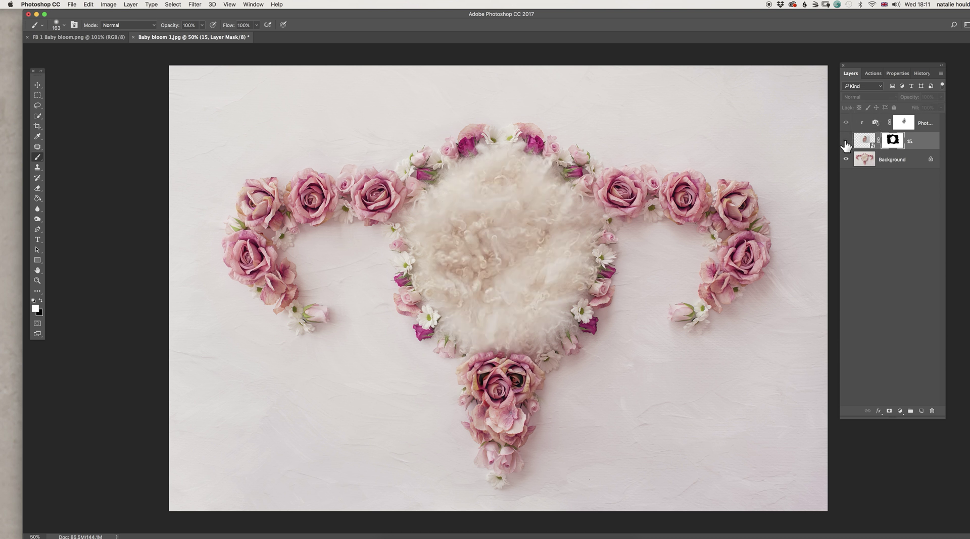
left_click(846, 141)
left_click(846, 141)
left_click(845, 142)
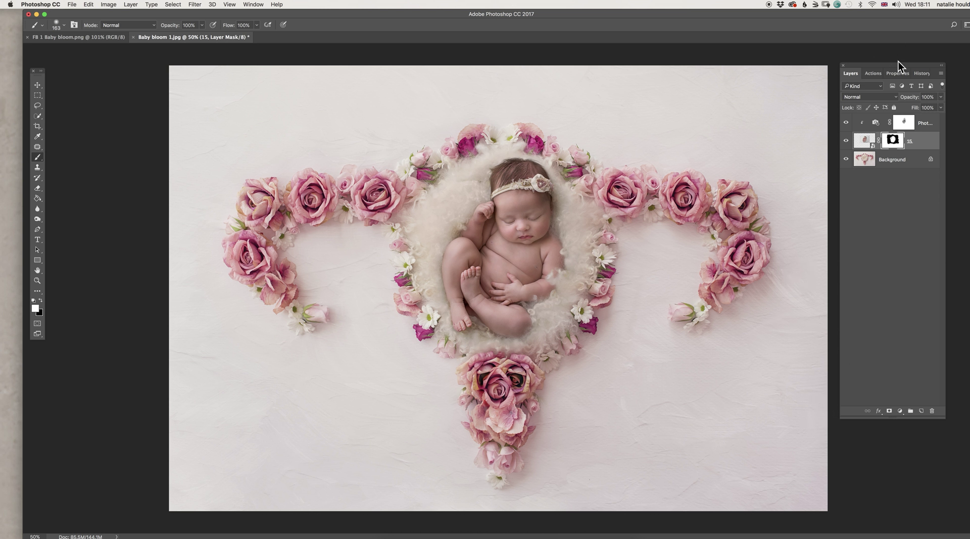
Flatten the composite into a single background layer using the recorded Flatten Image action.
left_click(871, 76)
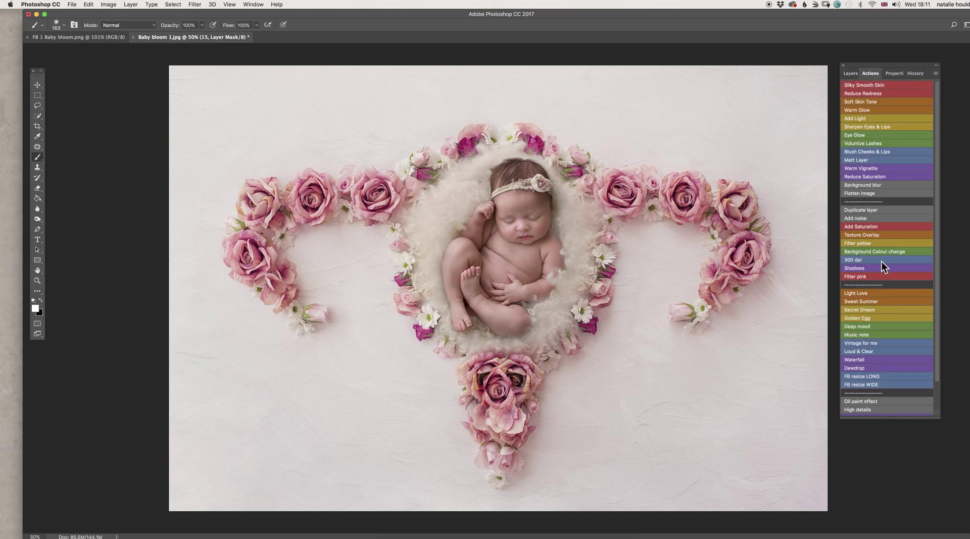
left_click(854, 197)
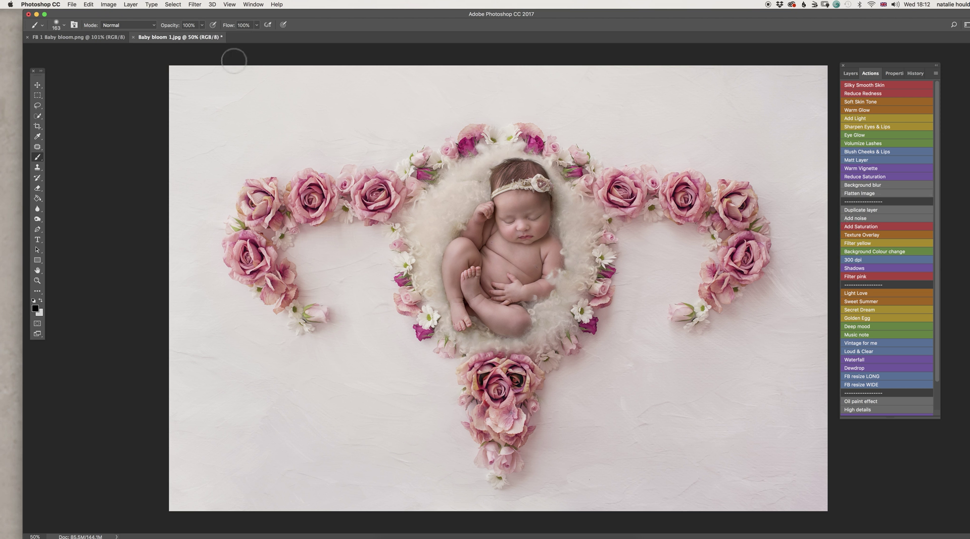
left_click(131, 4)
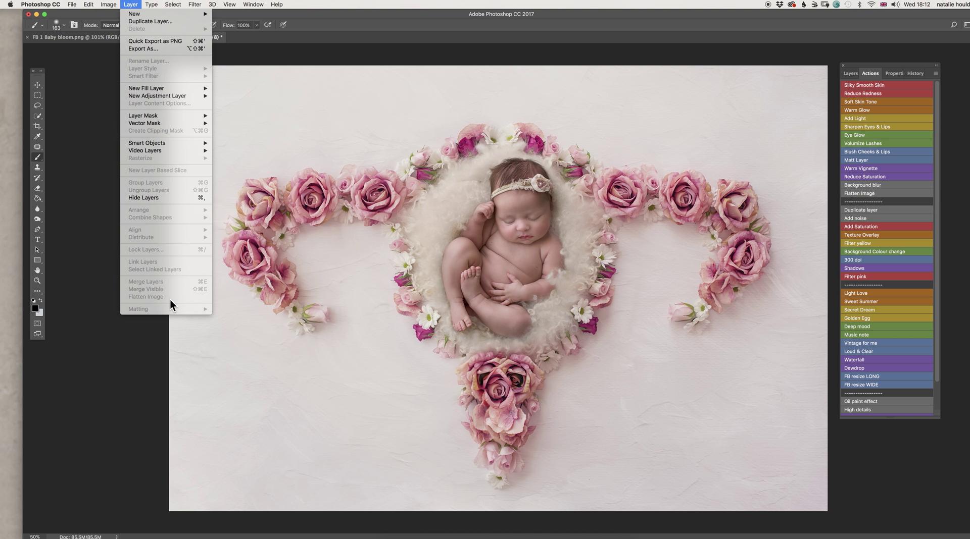
left_click(129, 368)
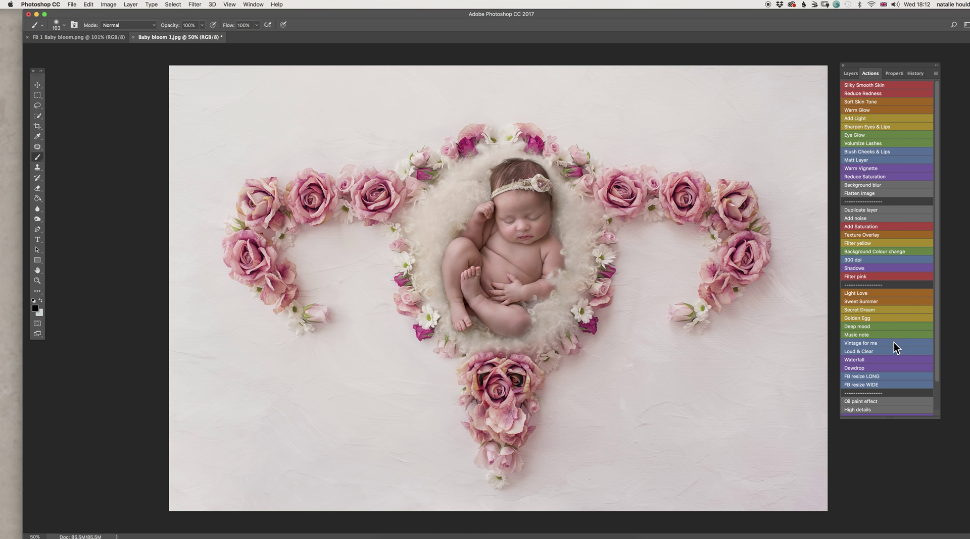
Run the Dewdrop action, reduce its layer group to 26% opacity and compare the image with and without it.
left_click(866, 370)
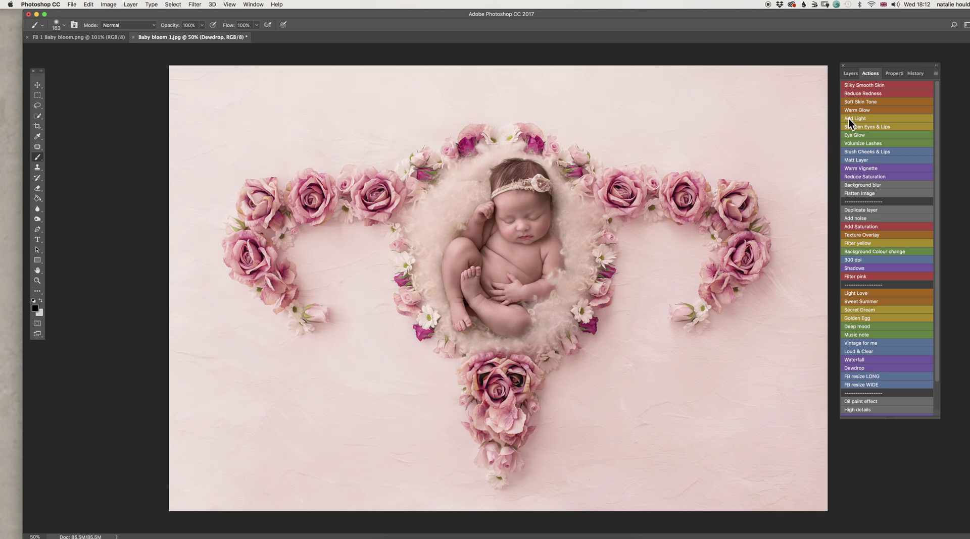
left_click(848, 73)
left_click(940, 97)
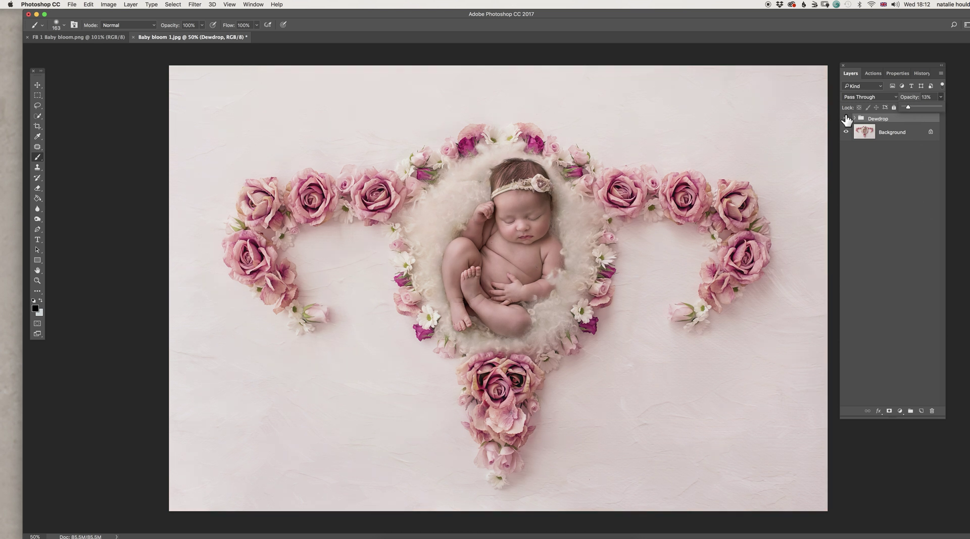
left_click(843, 123)
left_click(846, 122)
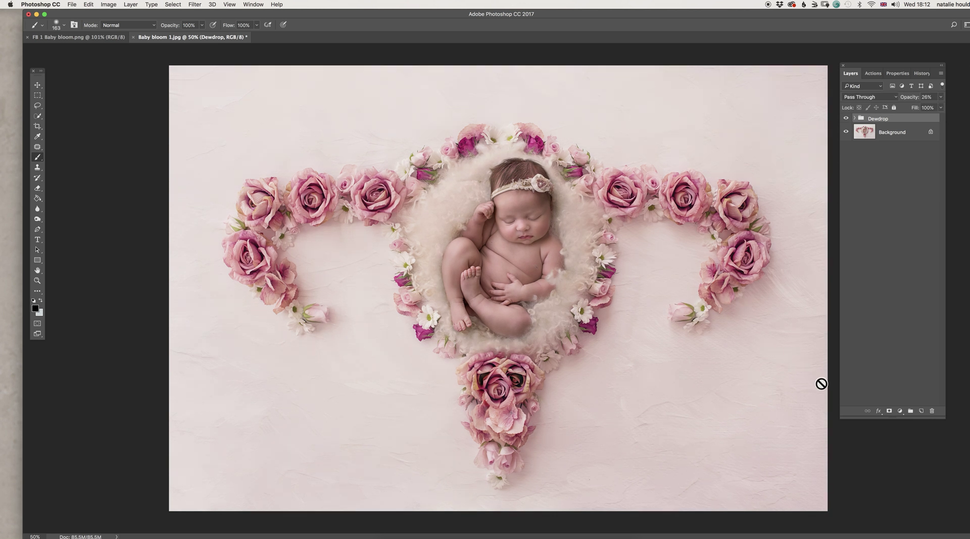
Bring up the list of recorded actions.
left_click(869, 75)
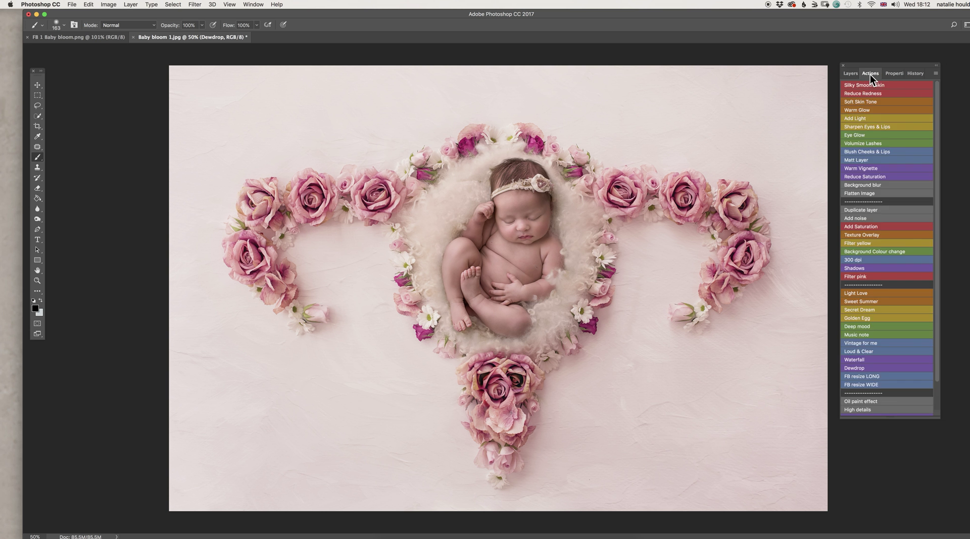